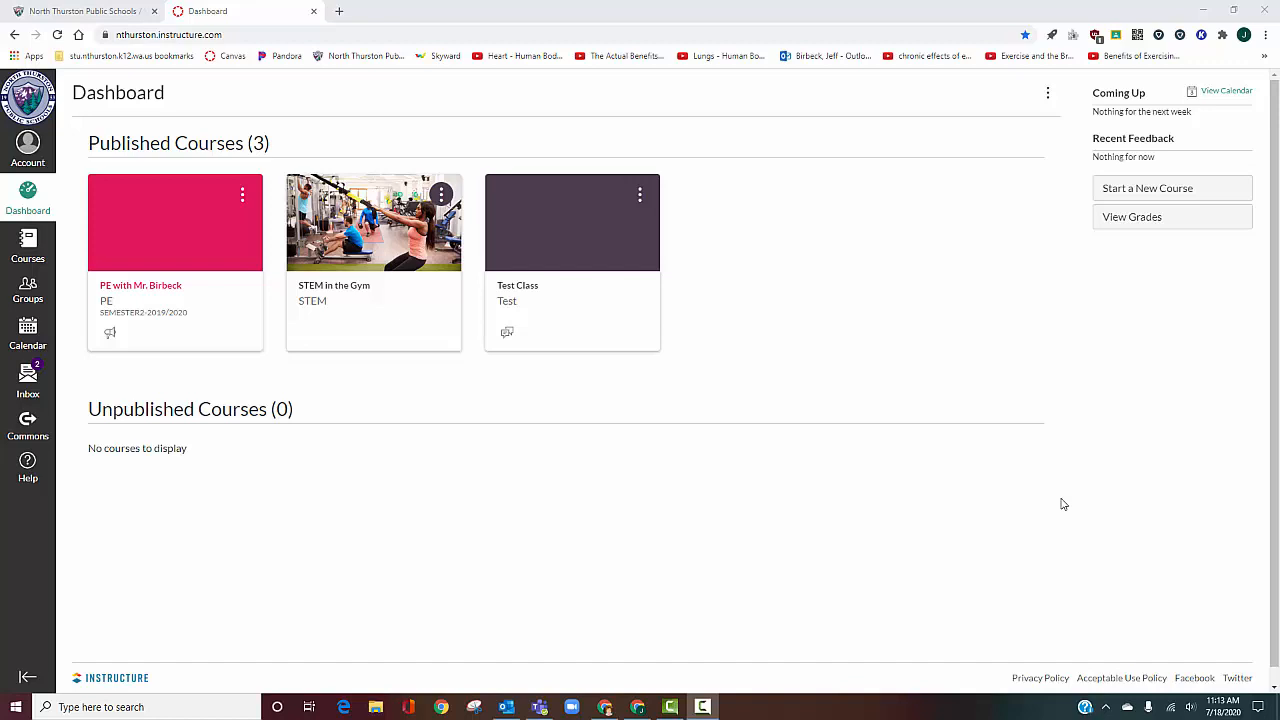
# Open the Test Class course and start a new assignment in its assignments list.
pyautogui.click(519, 298)
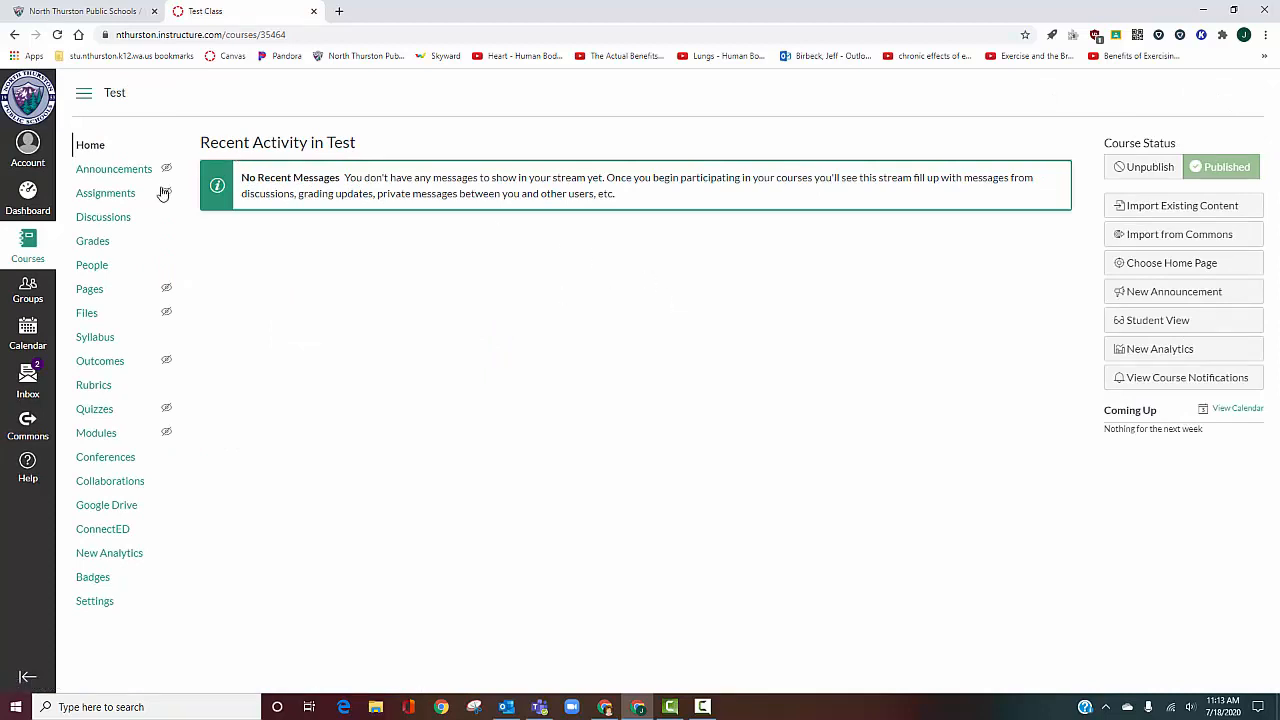
pyautogui.click(114, 168)
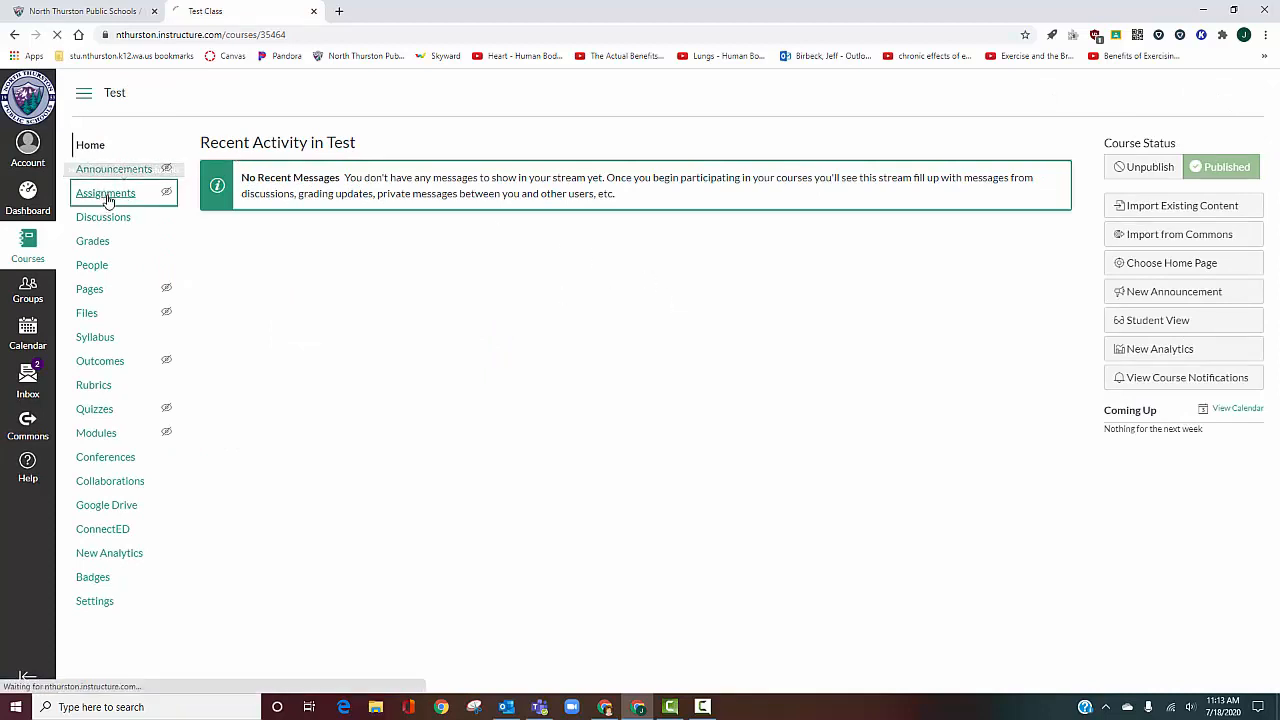
pyautogui.click(107, 196)
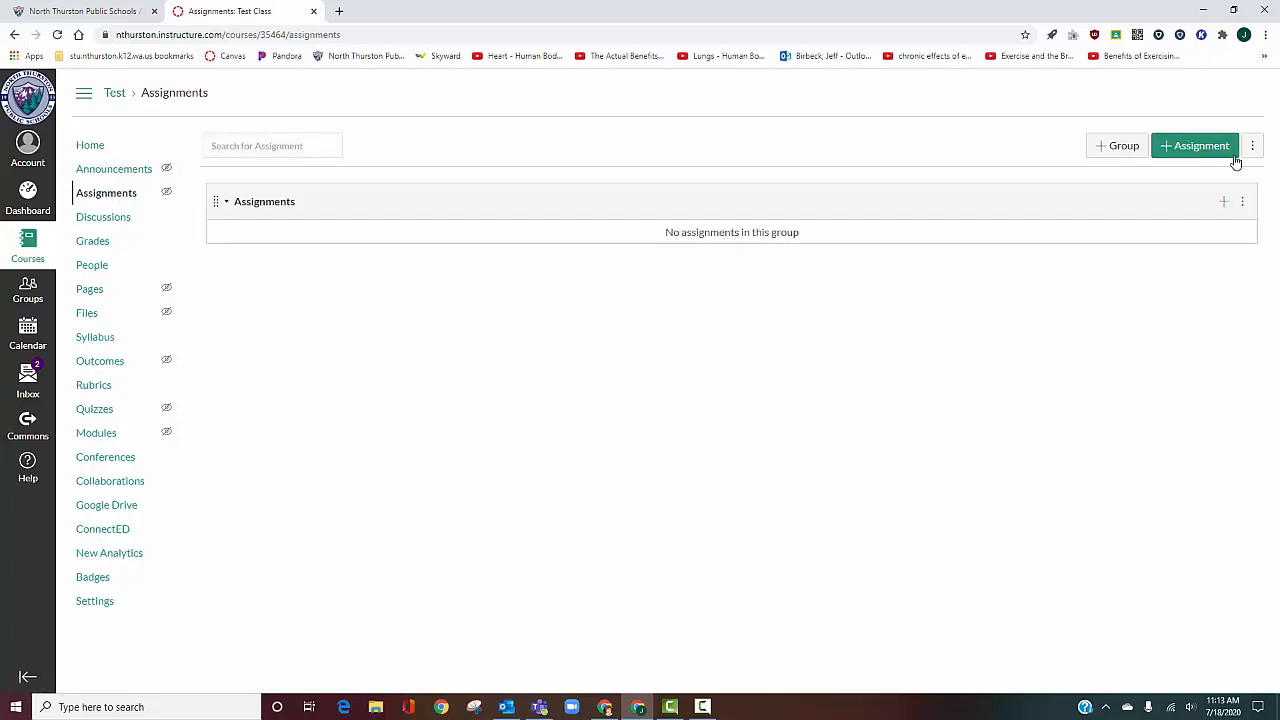
pyautogui.click(1208, 147)
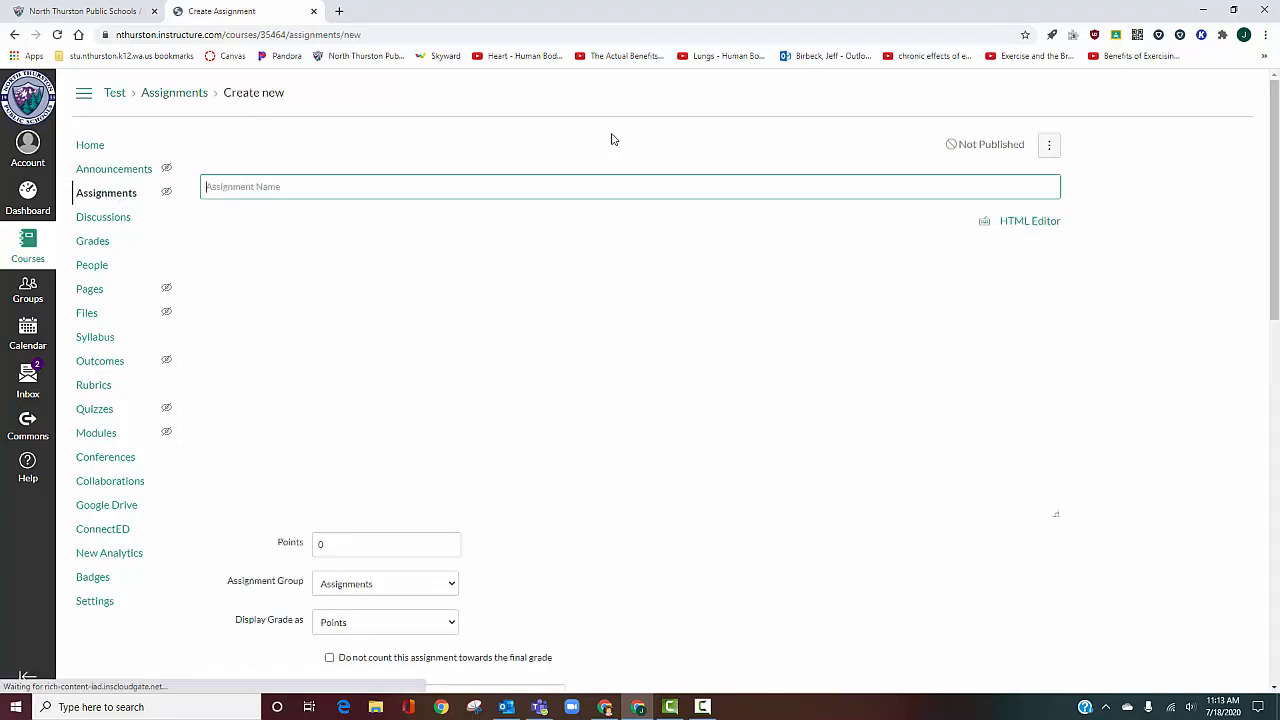
# Name the assignment "Kami Practice Assignment" and enter the description "Directions for the assignment.".
pyautogui.write('K')
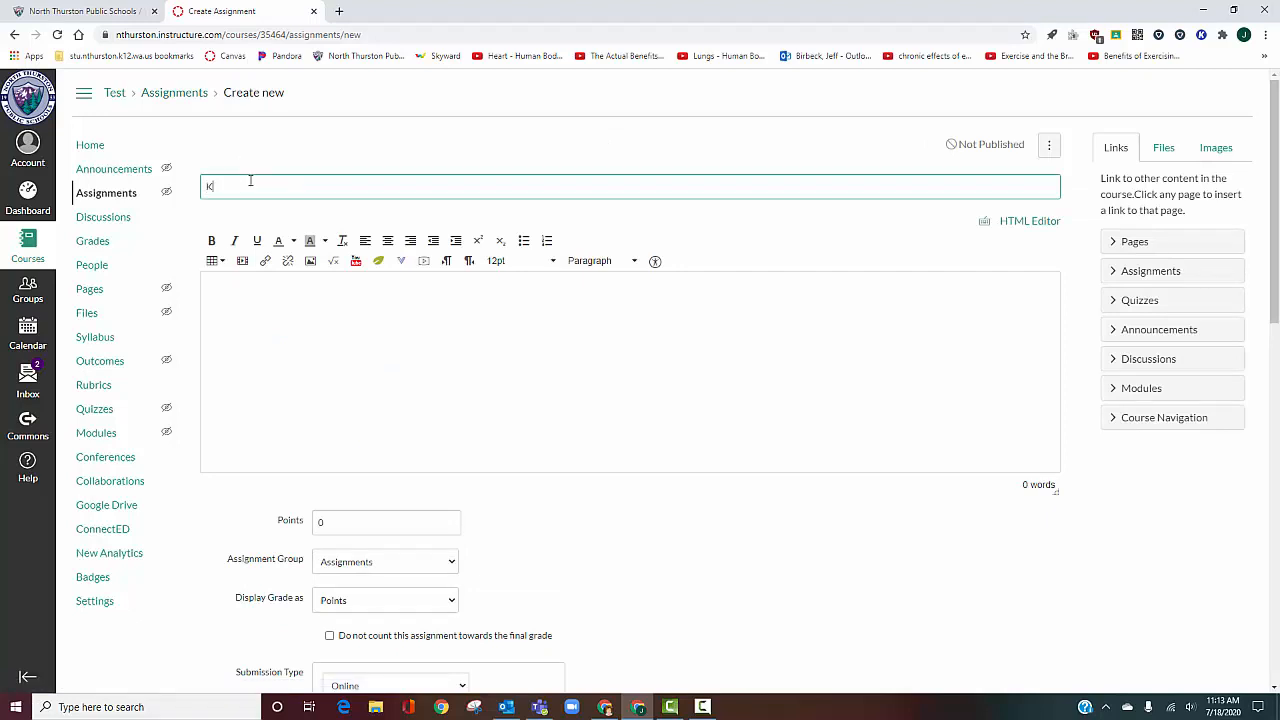
pyautogui.write('ami Practice Assignment')
pyautogui.click(352, 318)
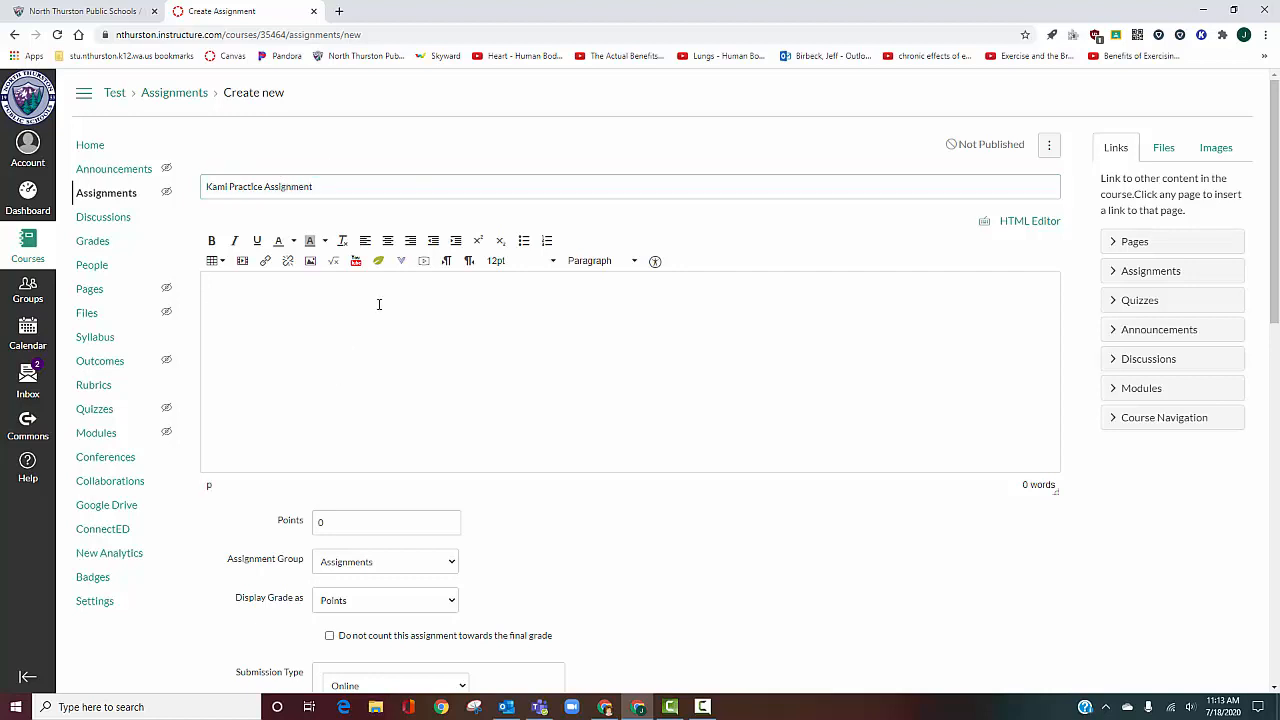
pyautogui.write('Dir')
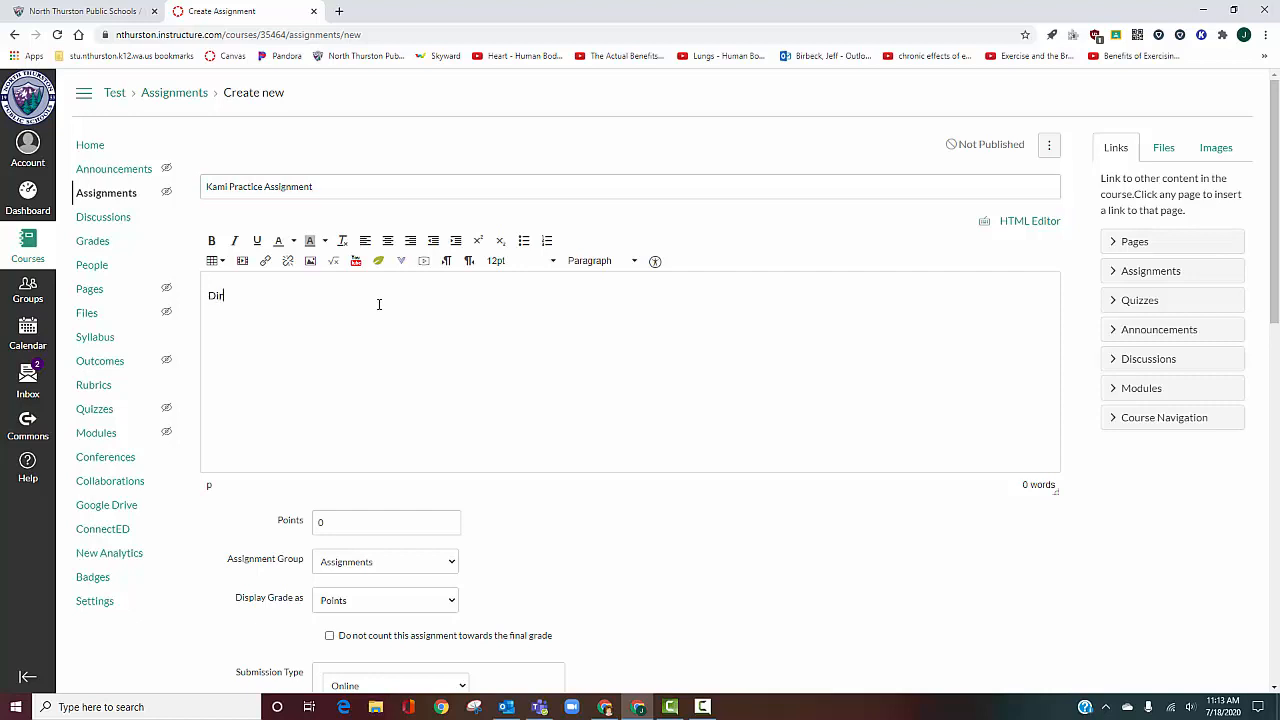
pyautogui.write('ections for the assignment.')
# Set the submission type to External Tool and choose Kami Google Drive Assignment as the tool.
pyautogui.scroll(-3, 623, 543)
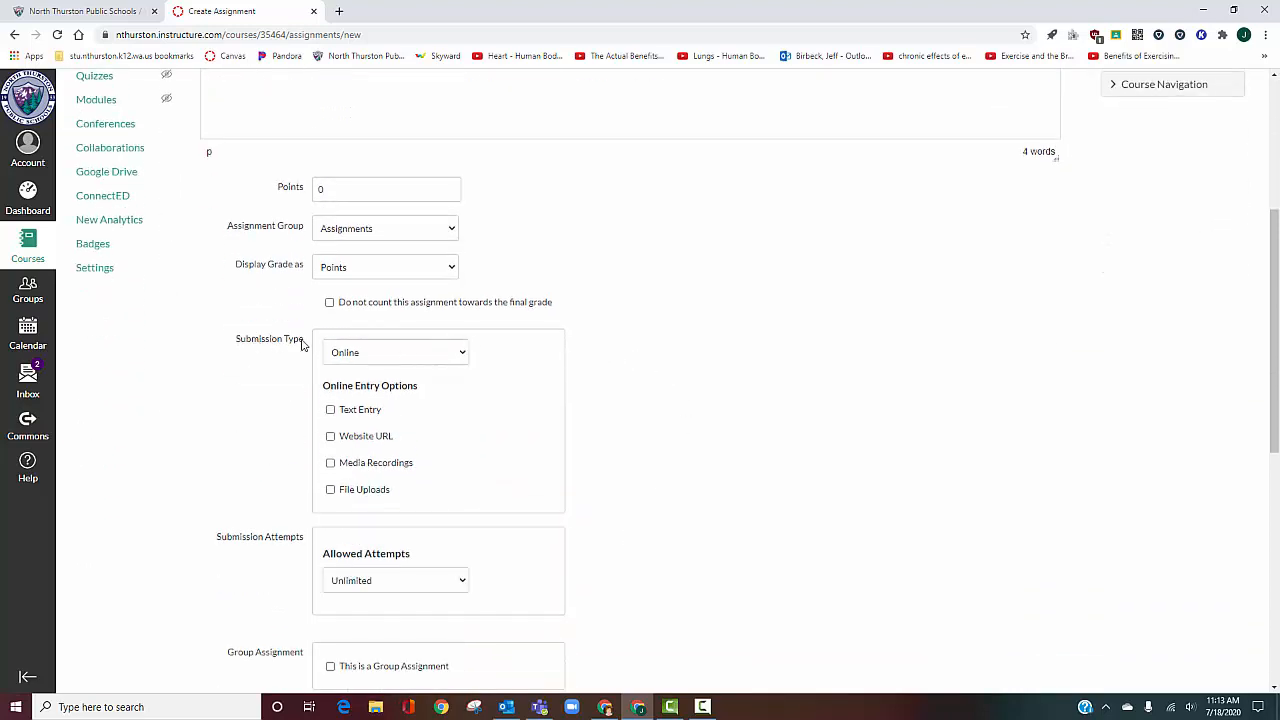
pyautogui.click(390, 353)
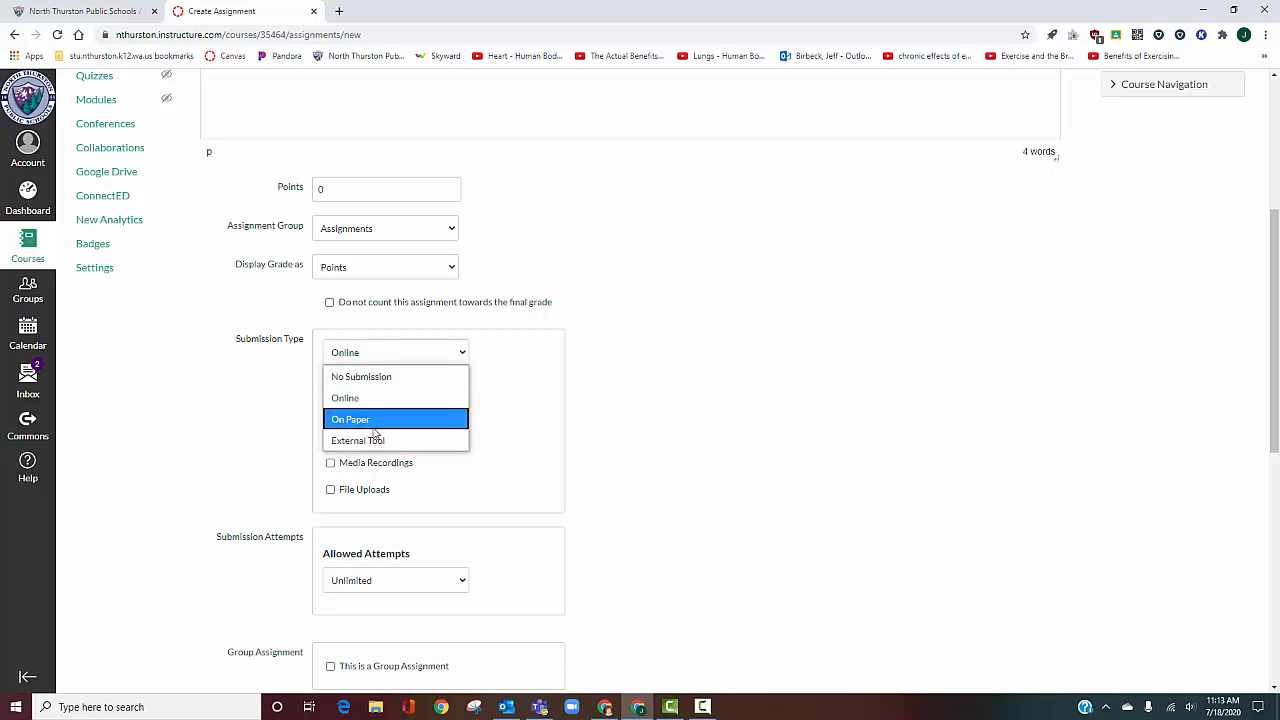
pyautogui.click(372, 439)
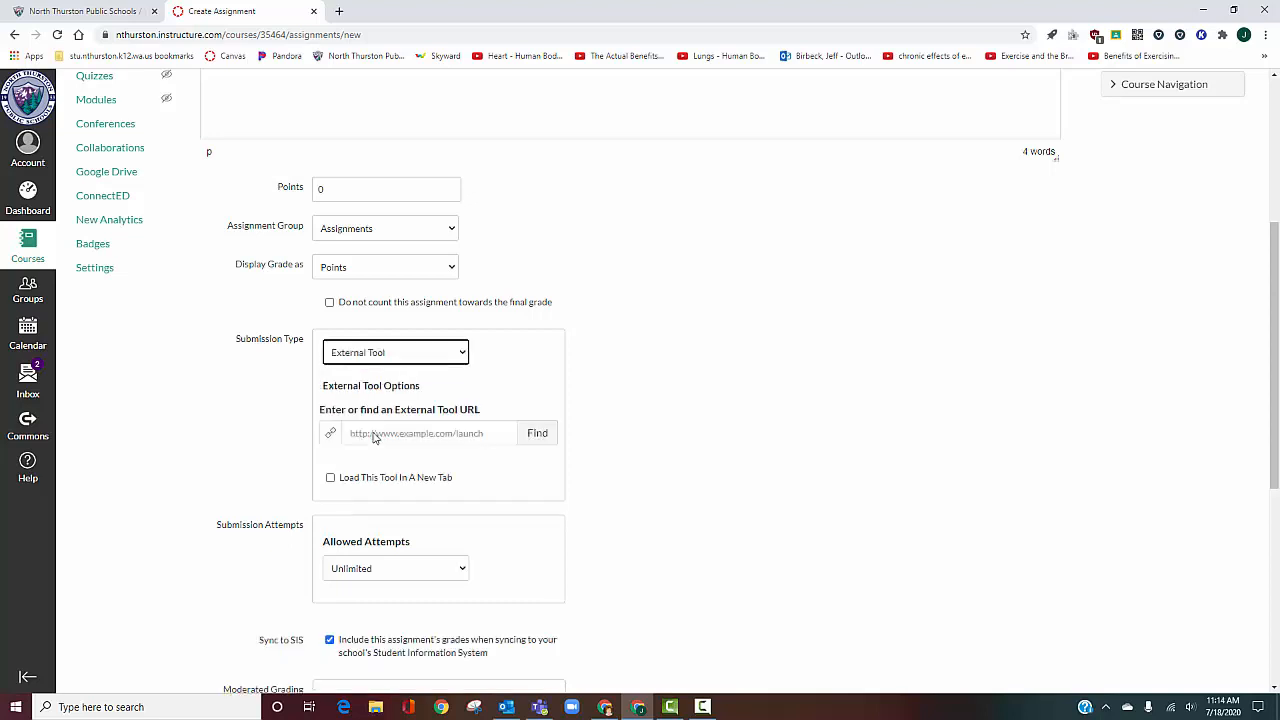
pyautogui.click(536, 434)
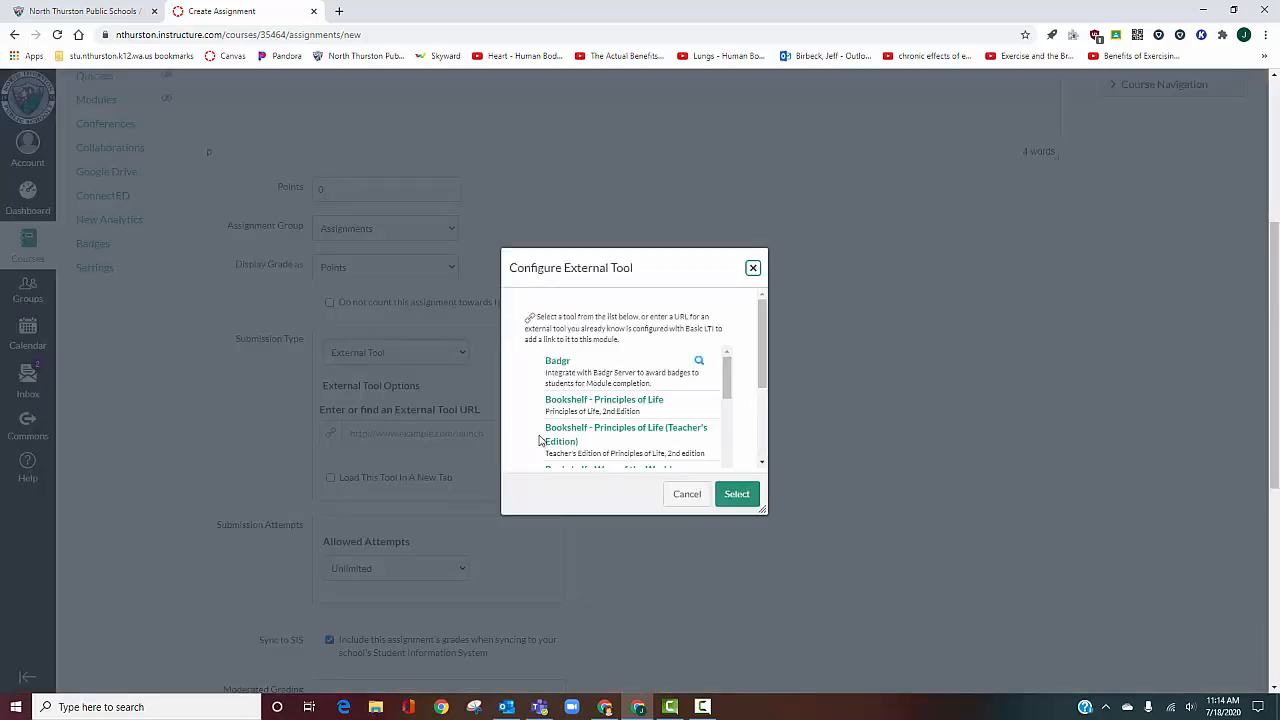
pyautogui.moveTo(728, 374); pyautogui.dragTo(714, 424)
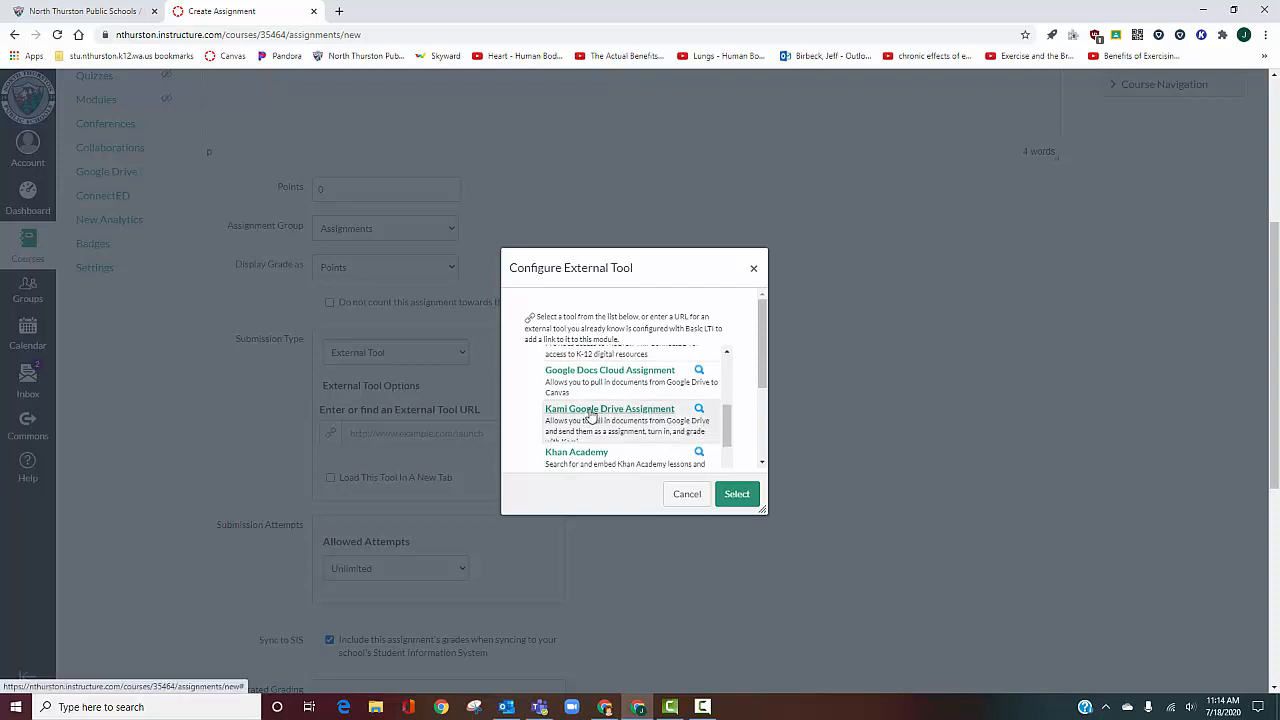
pyautogui.click(645, 410)
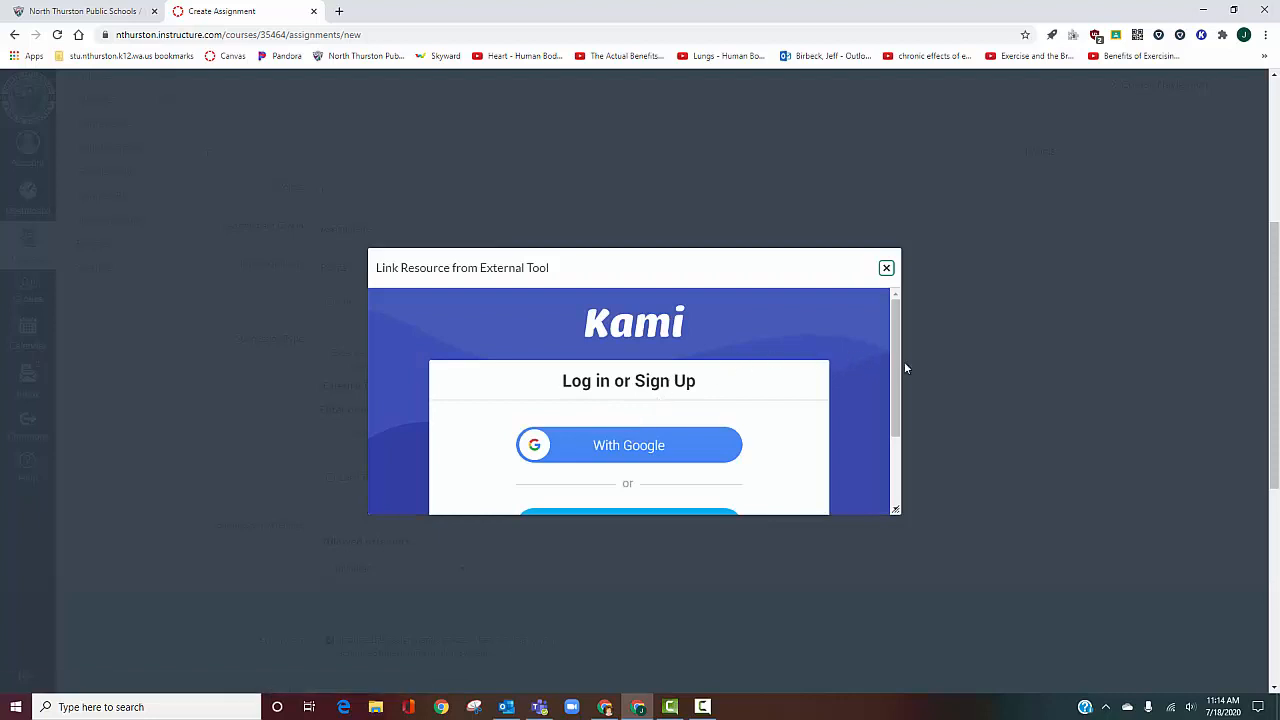
# Log in to Kami with the existing Google account and allow Kami to access it.
pyautogui.scroll(-2, 869, 380)
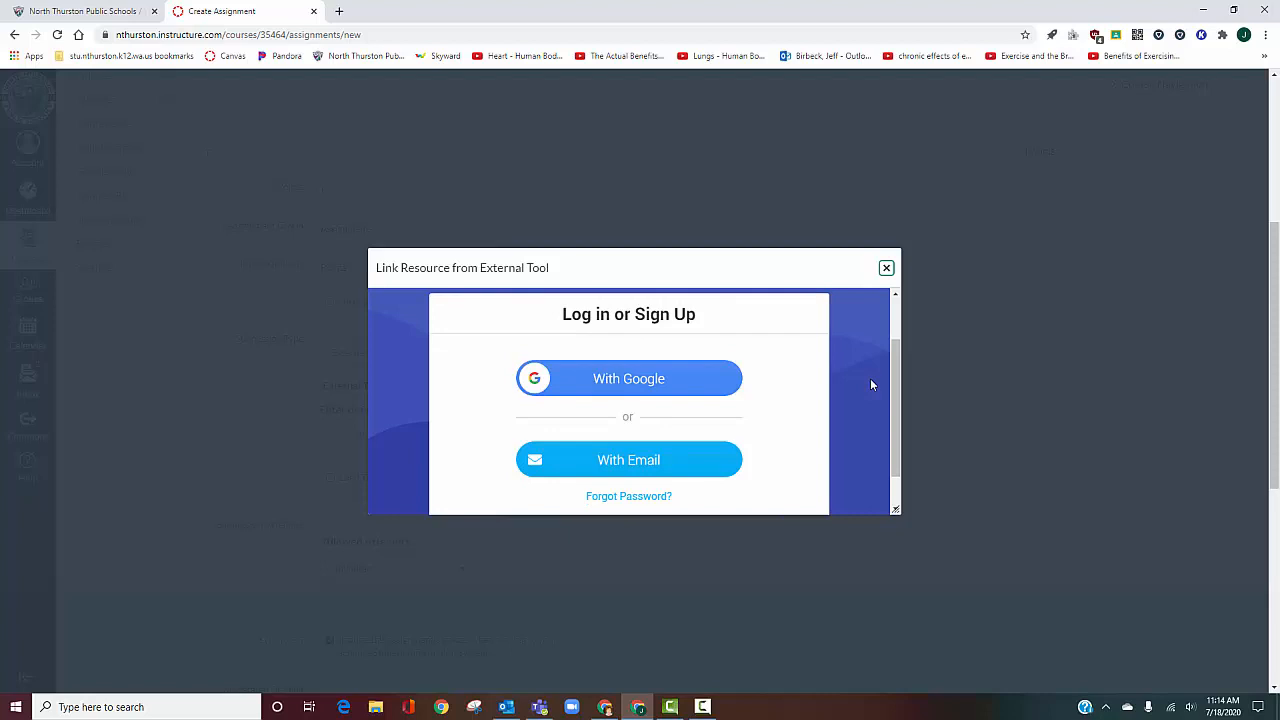
pyautogui.click(683, 385)
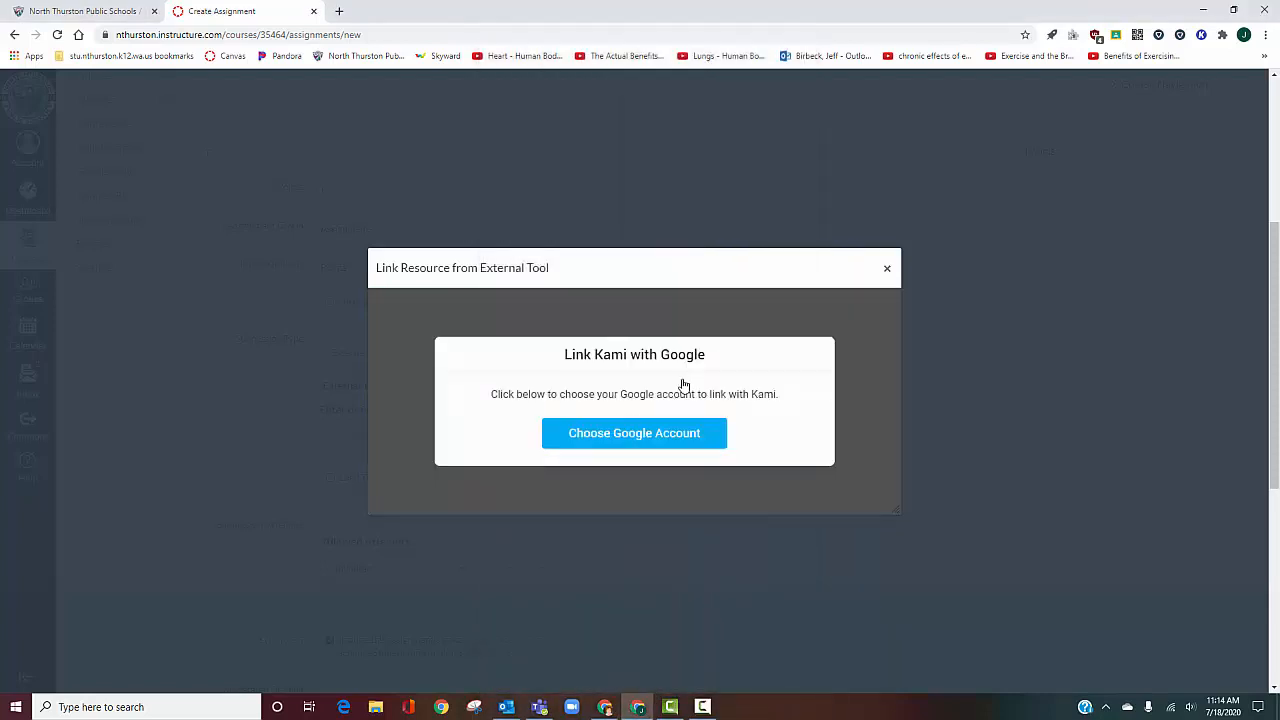
pyautogui.click(647, 436)
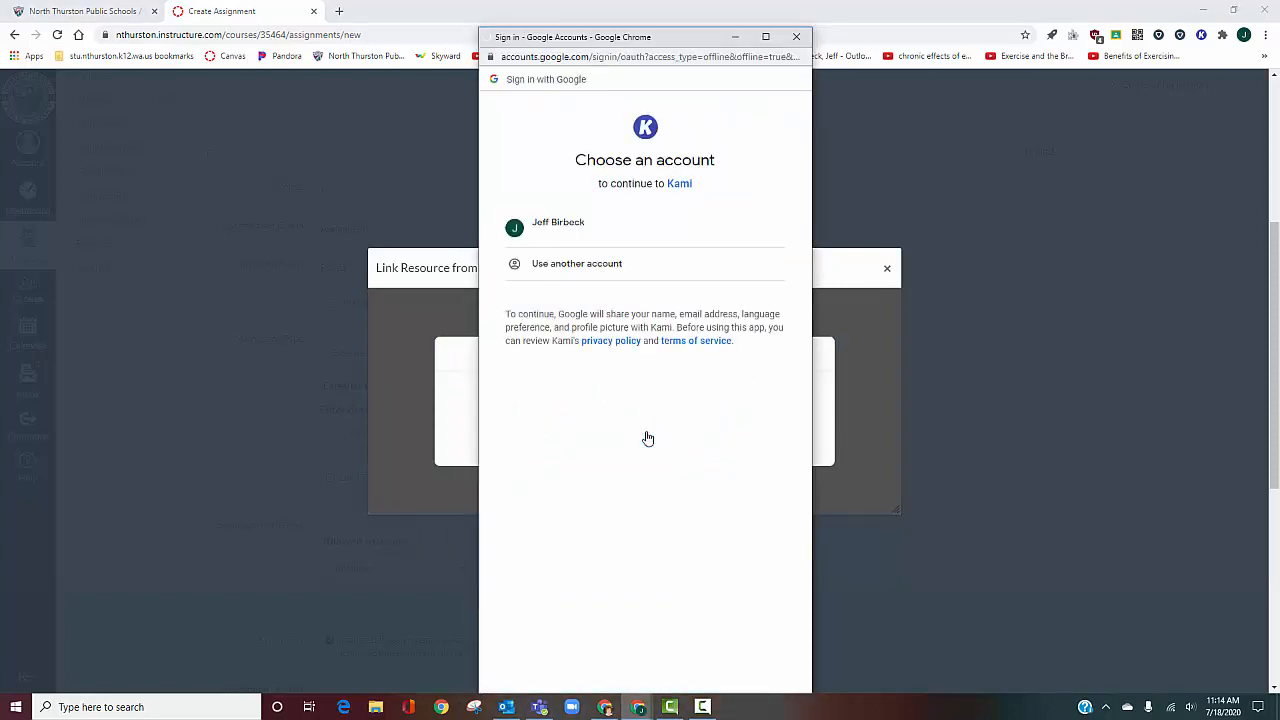
pyautogui.click(566, 234)
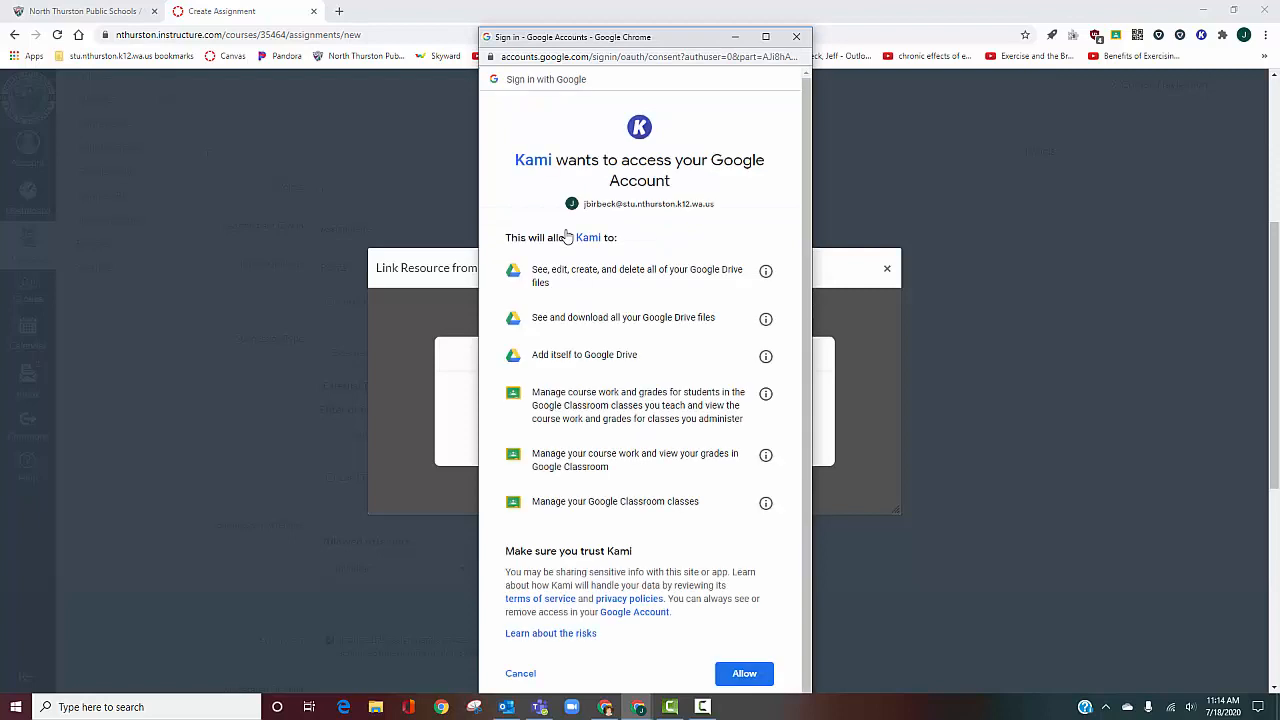
pyautogui.click(740, 675)
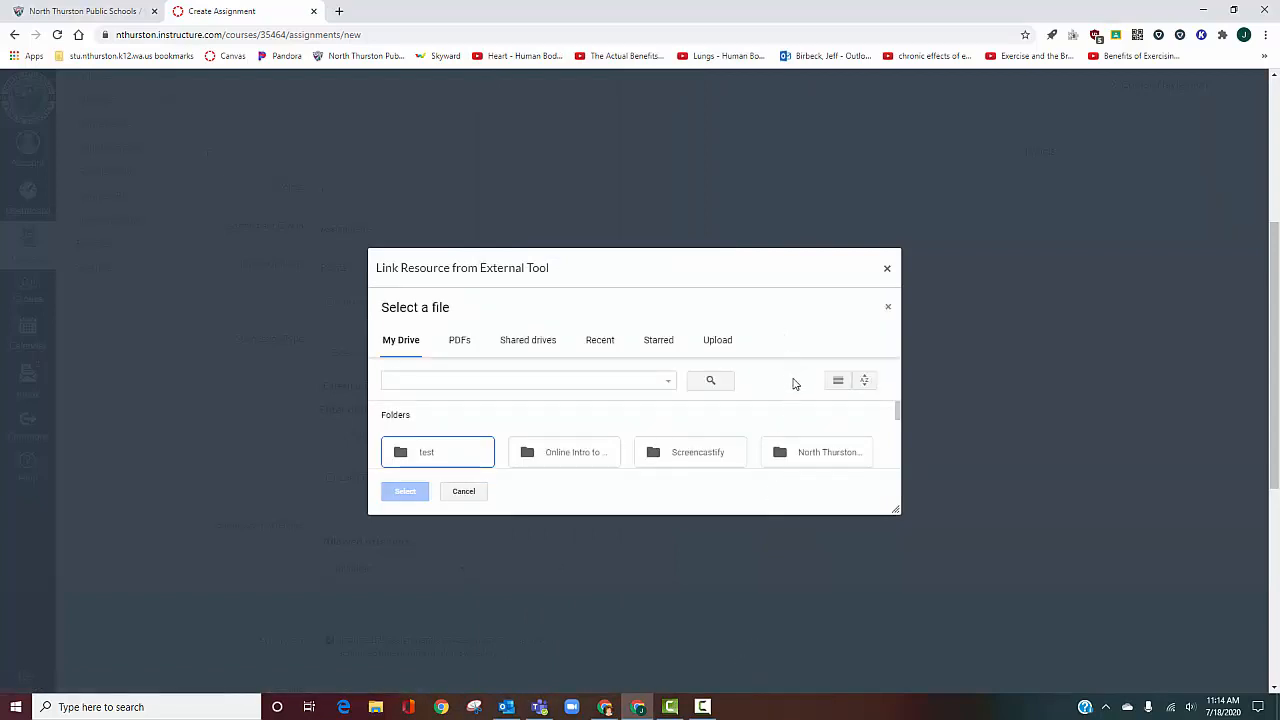
# Attach the GR7_The_Attack PDF about Pearl Harbor from the Drive PDFs and confirm the Kami tool for the assignment.
pyautogui.scroll(-1, 793, 383)
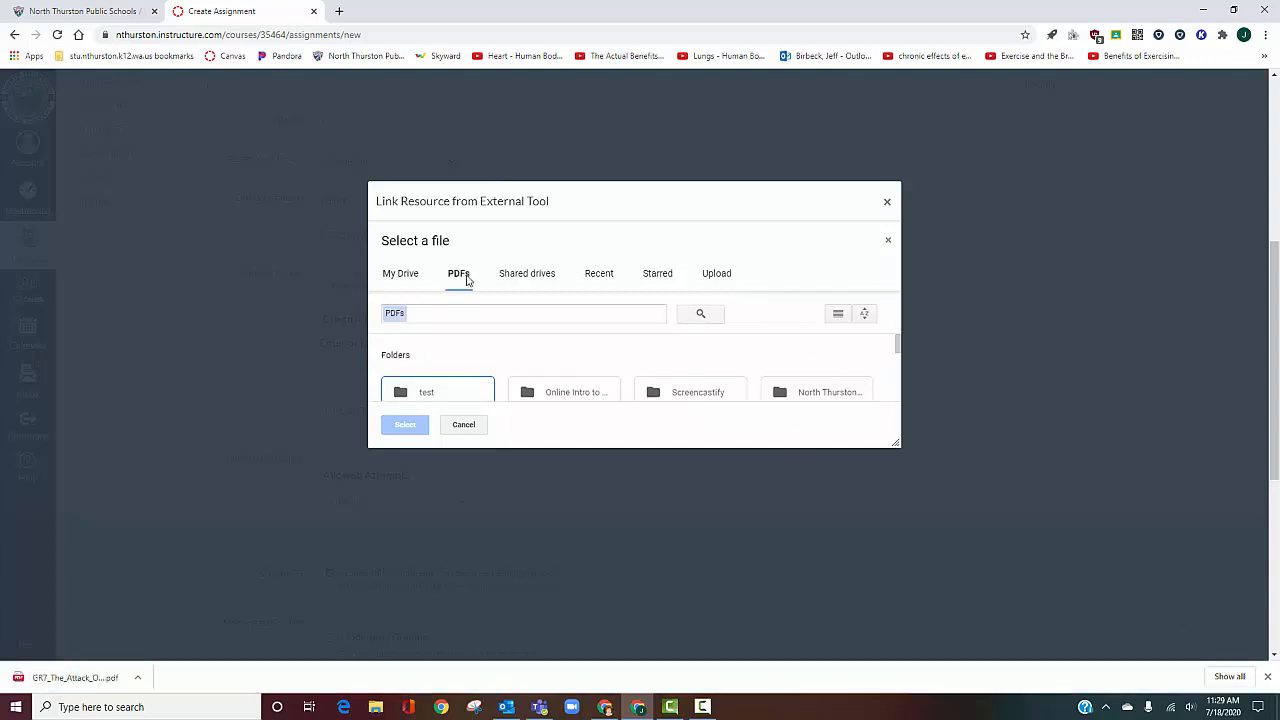
pyautogui.click(401, 274)
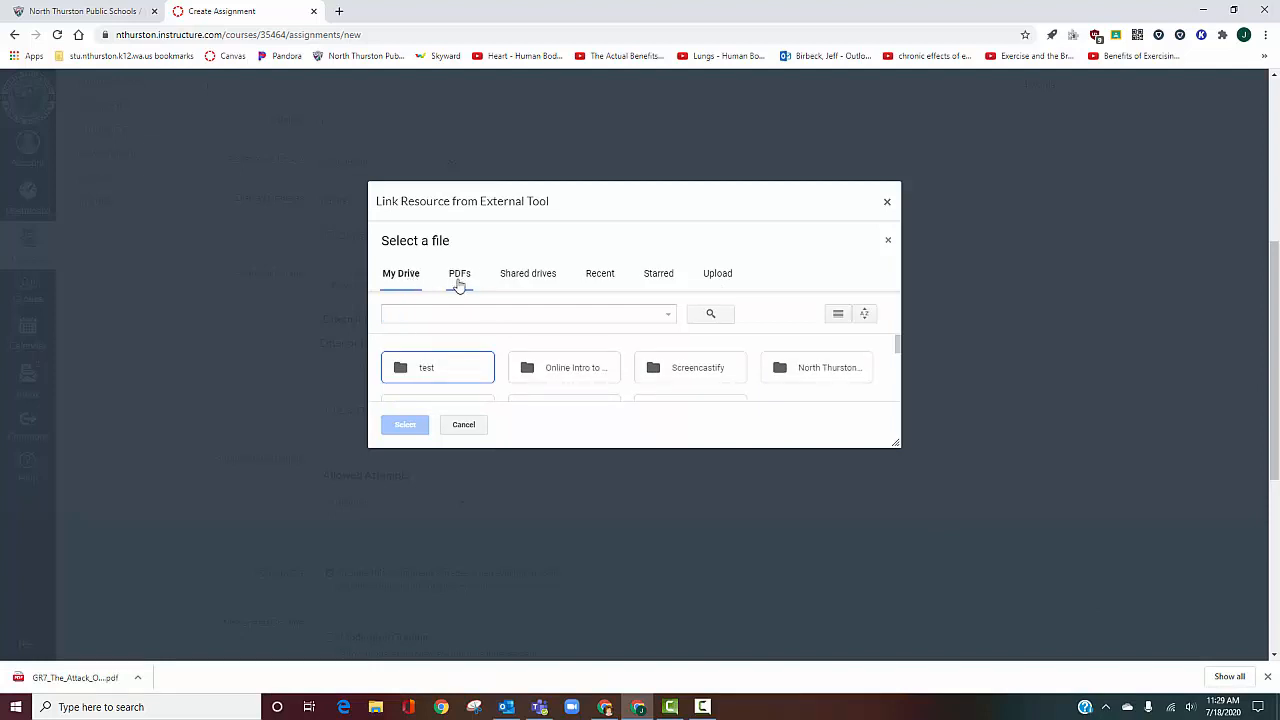
pyautogui.click(459, 276)
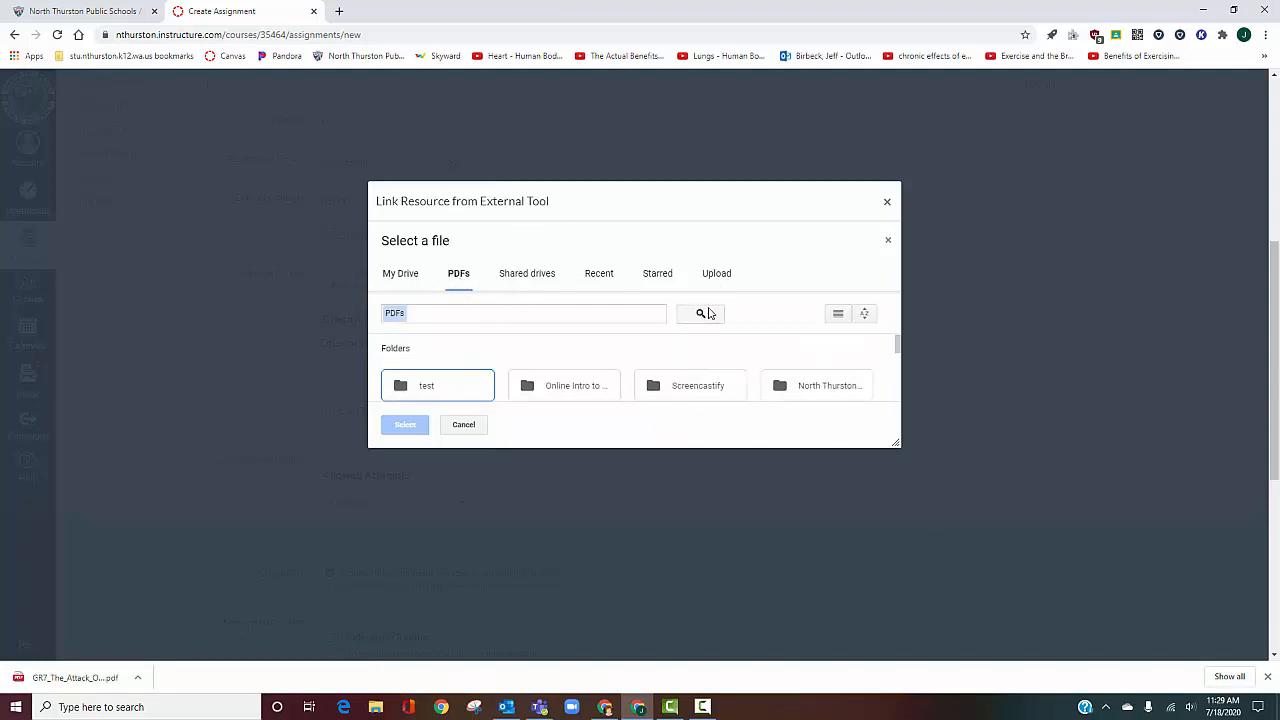
pyautogui.scroll(-3, 737, 343)
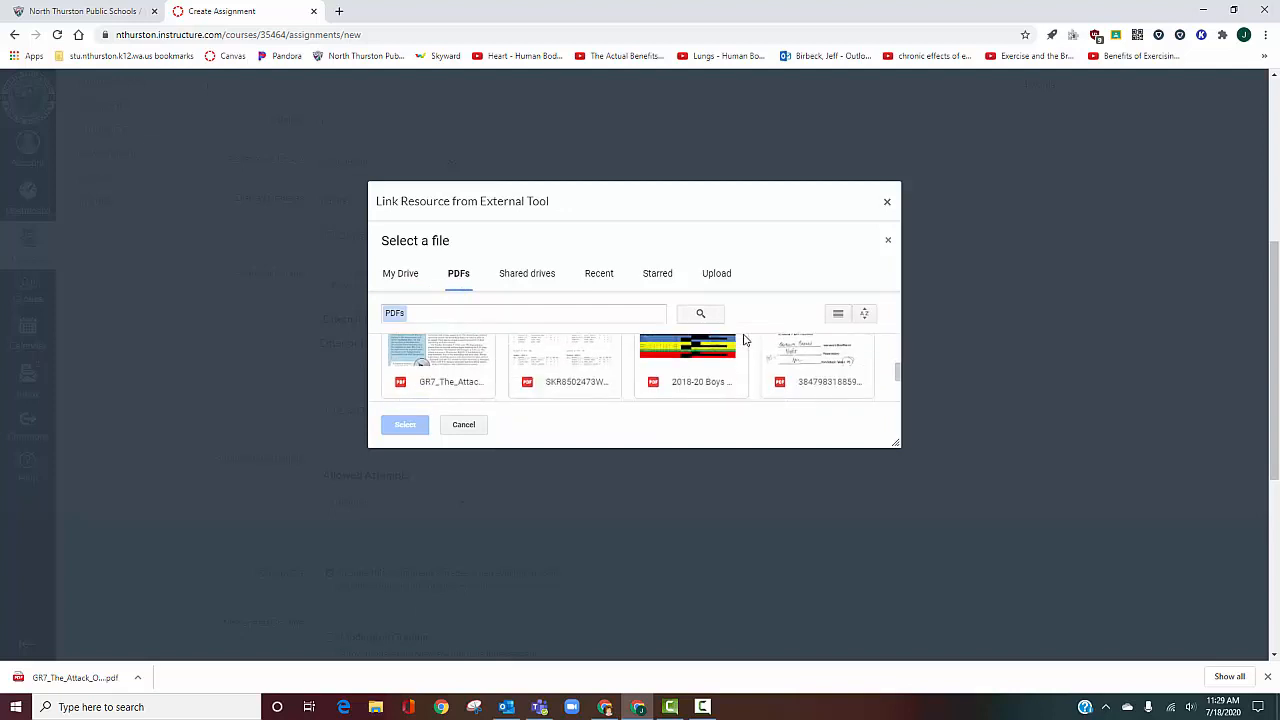
pyautogui.scroll(1, 743, 340)
pyautogui.click(460, 366)
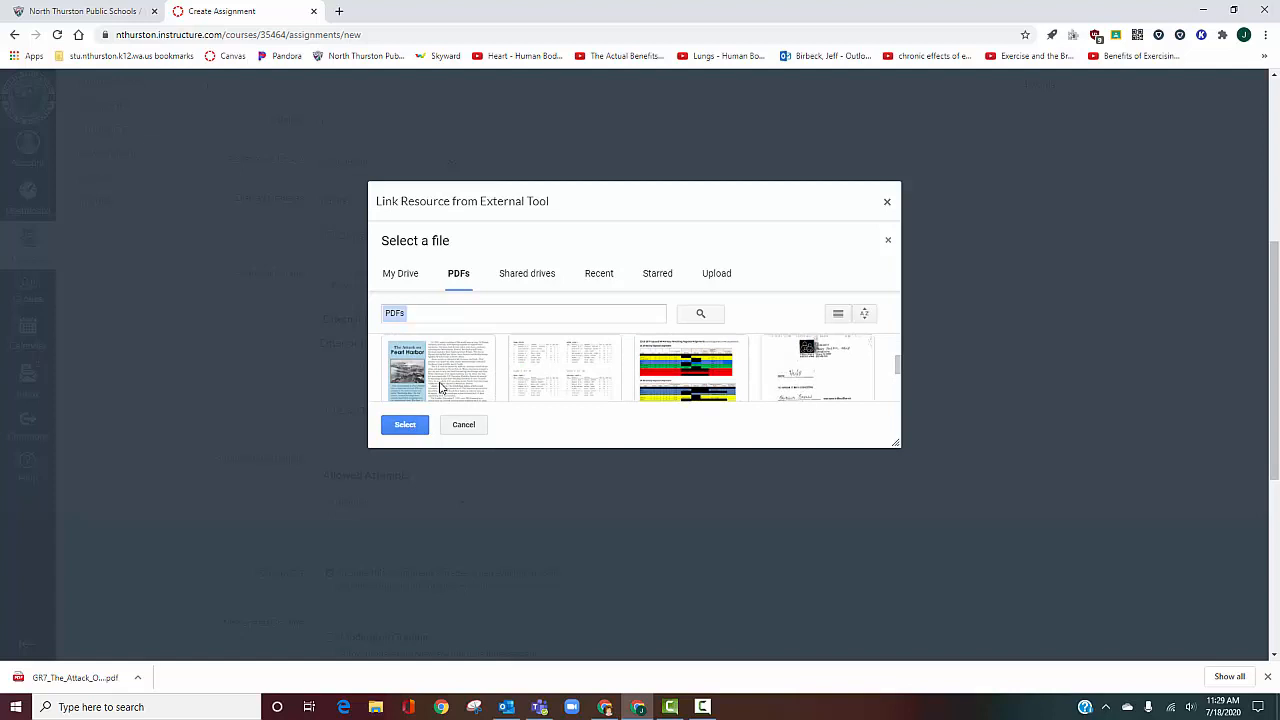
pyautogui.click(405, 424)
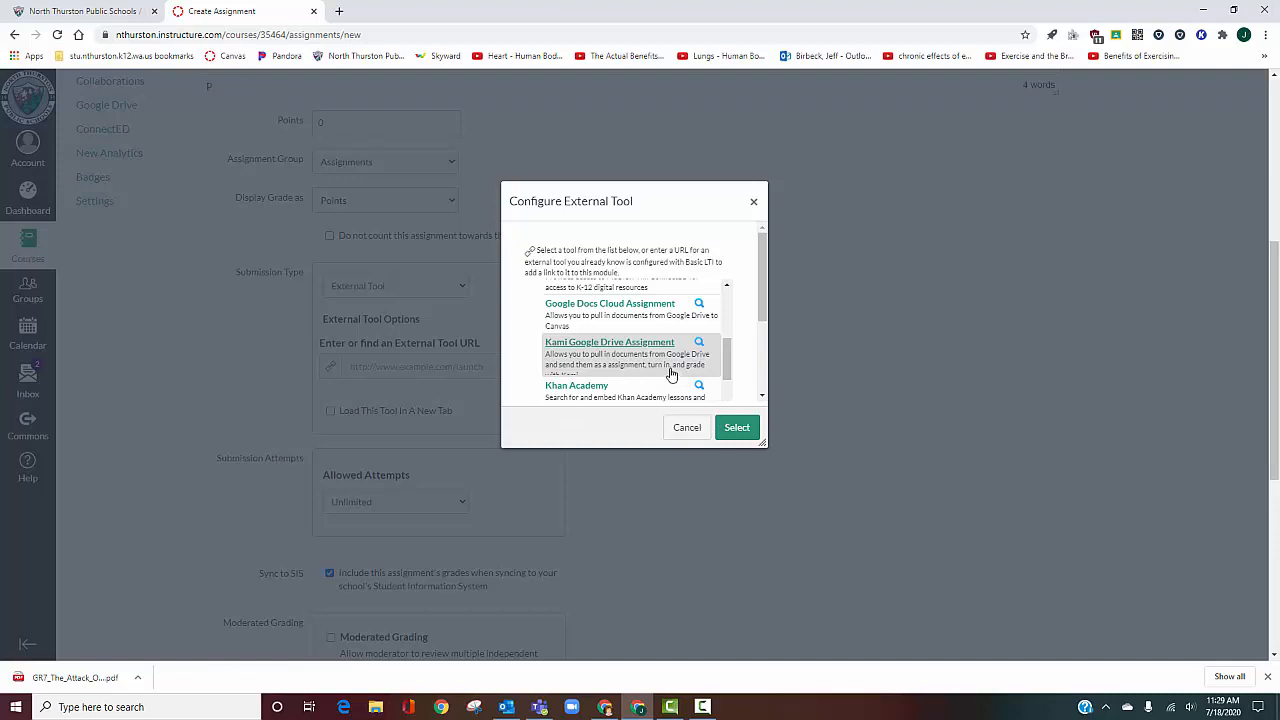
pyautogui.click(728, 428)
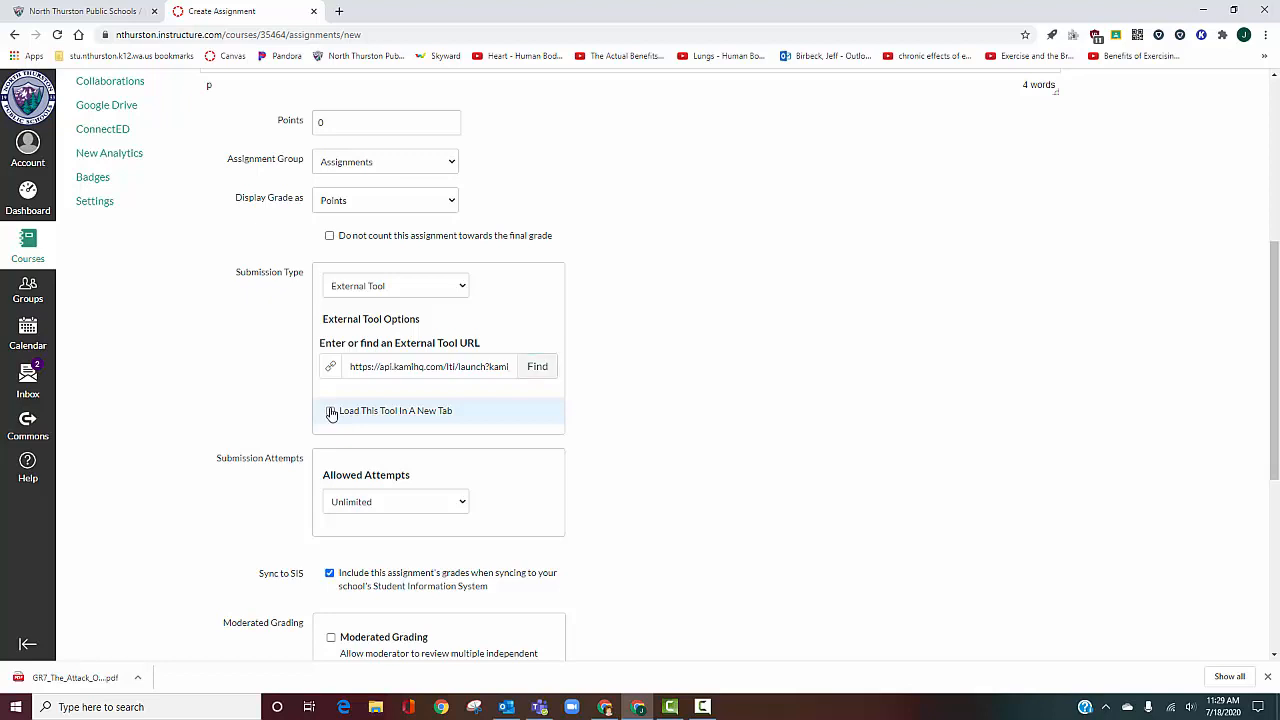
# Set the Kami tool to load in a new tab, then save and publish the assignment.
pyautogui.click(331, 411)
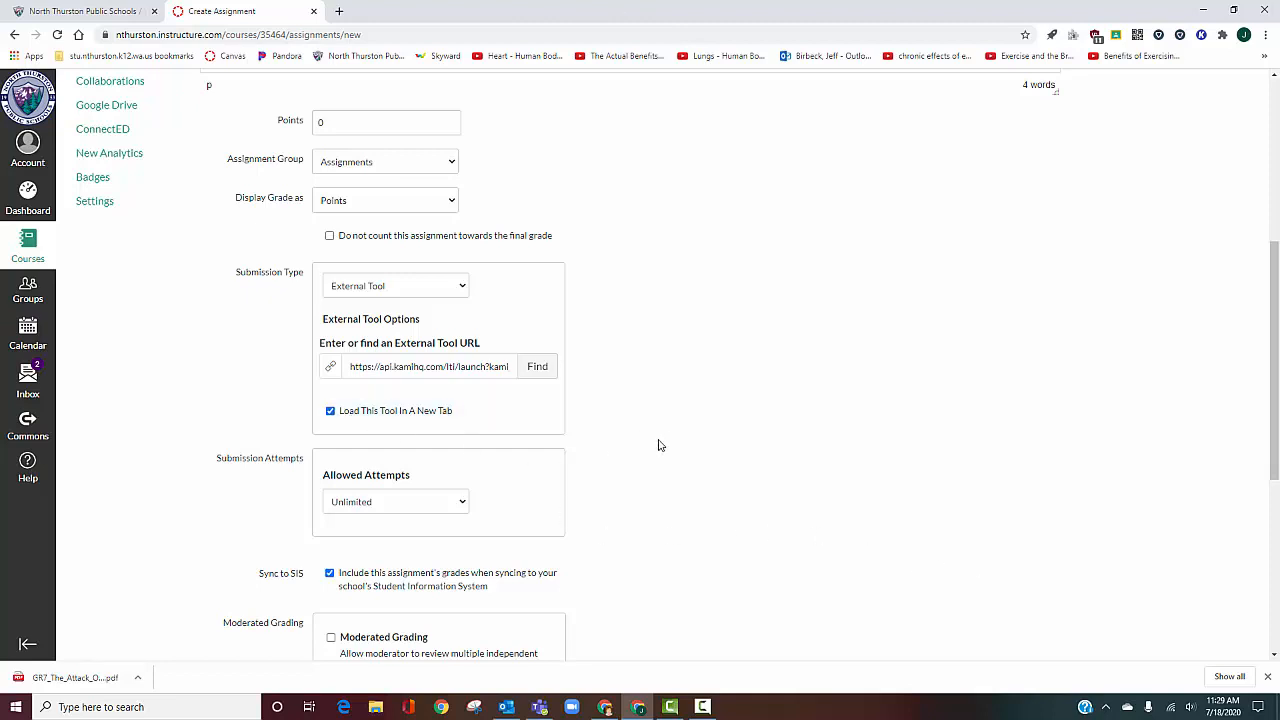
pyautogui.scroll(-1, 658, 445)
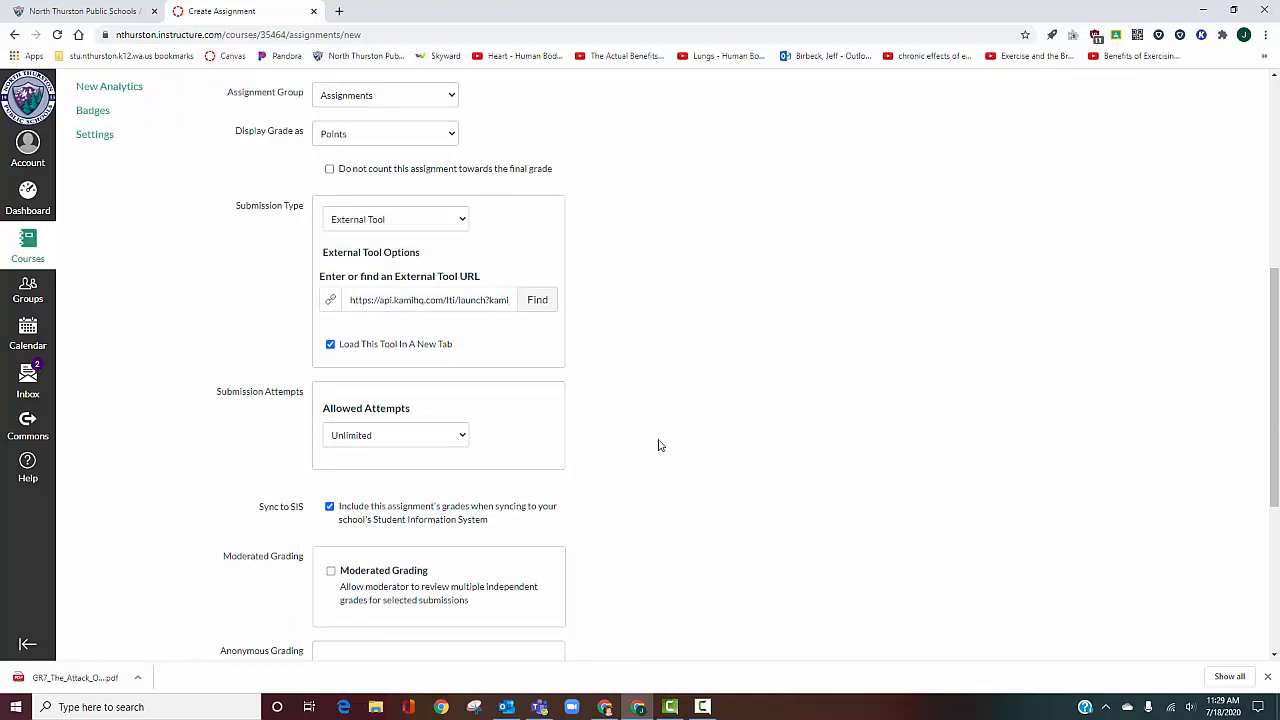
pyautogui.click(461, 437)
pyautogui.click(461, 437)
pyautogui.scroll(-1, 717, 430)
pyautogui.scroll(3, 714, 430)
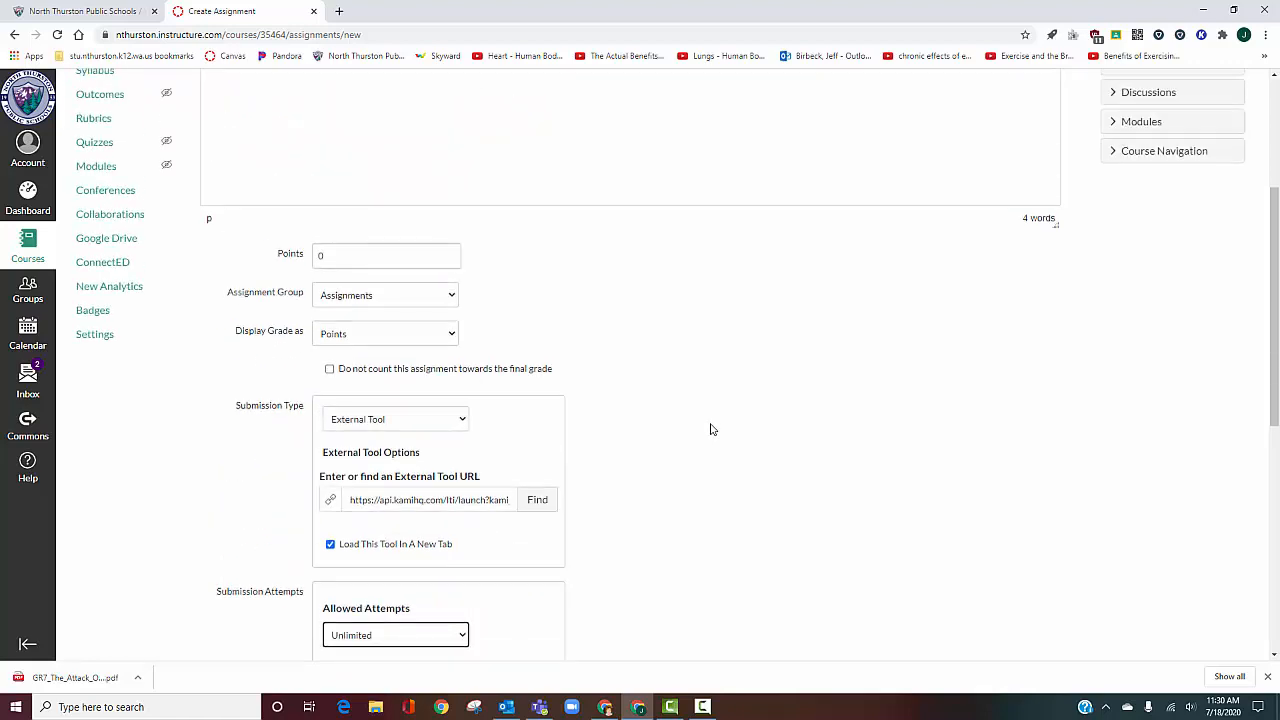
pyautogui.scroll(-3, 712, 429)
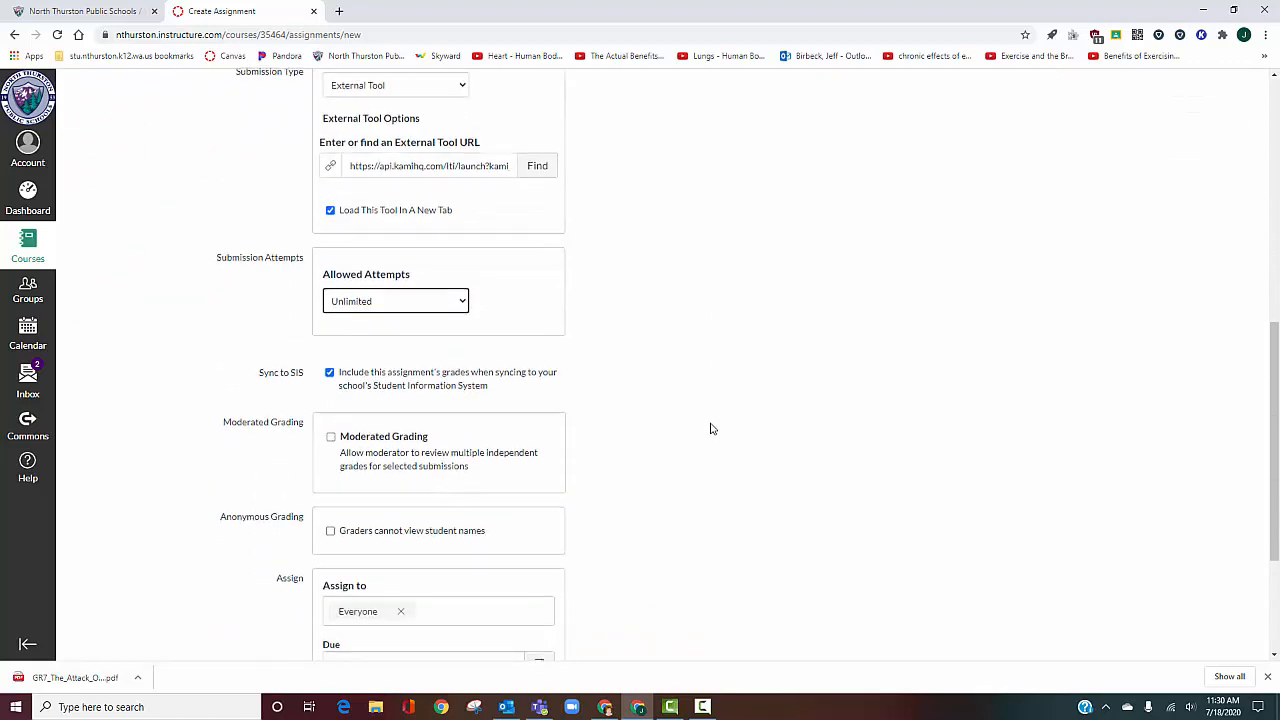
pyautogui.scroll(-1, 712, 429)
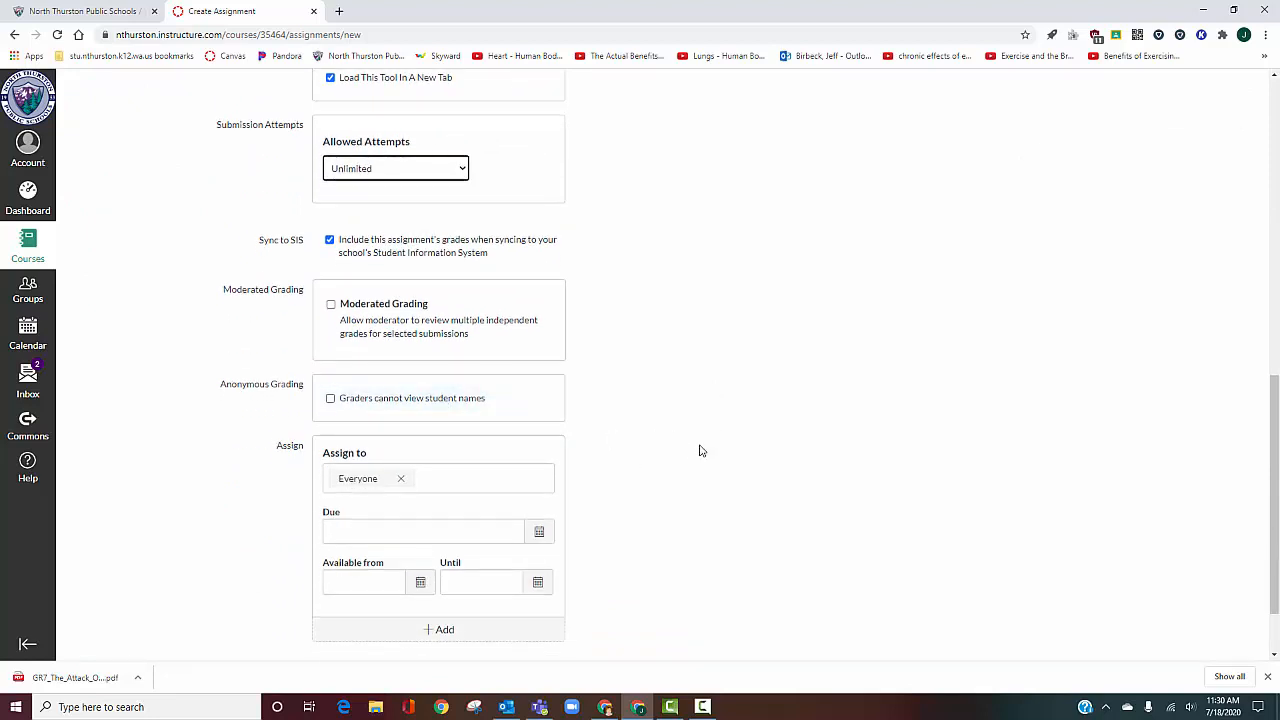
pyautogui.scroll(-1, 700, 450)
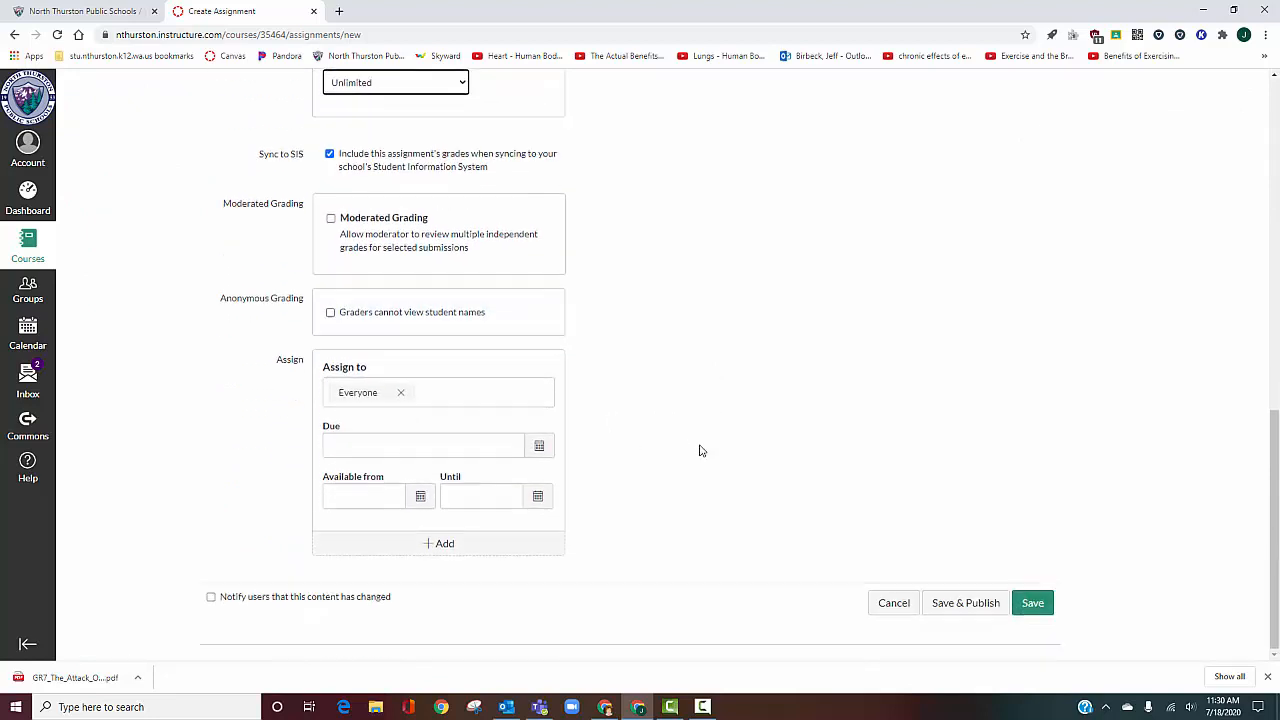
pyautogui.click(960, 604)
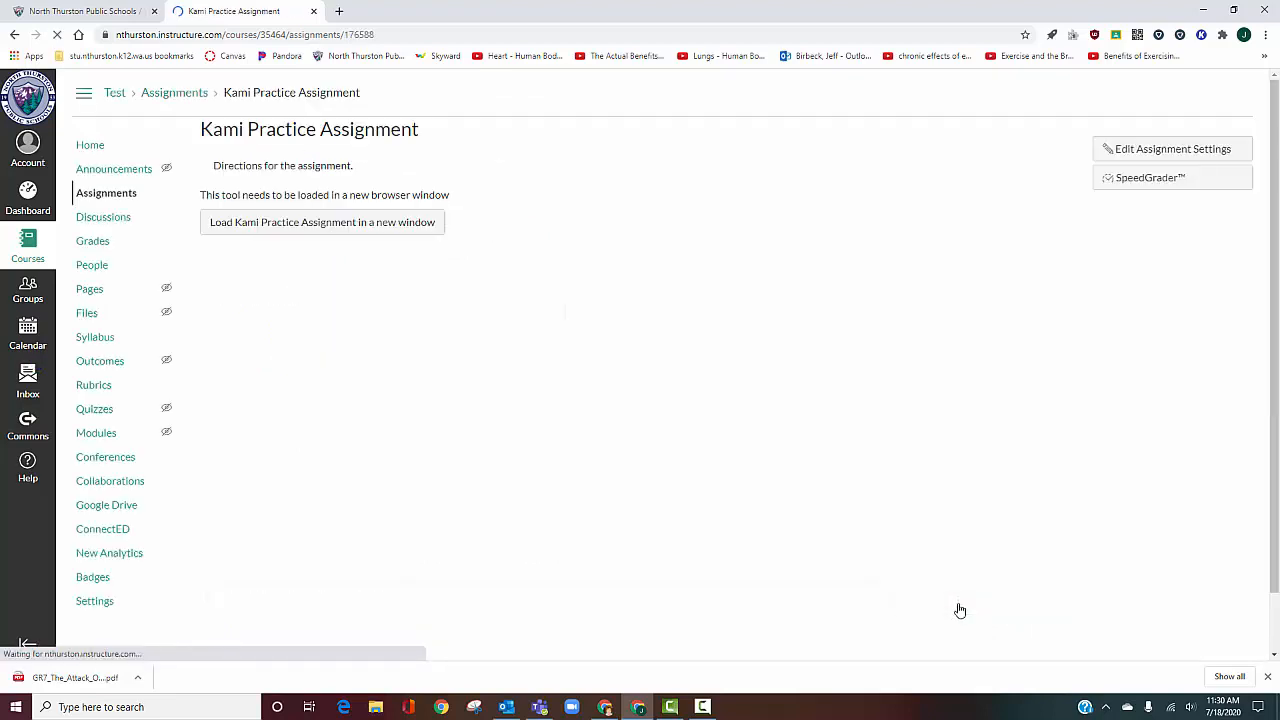